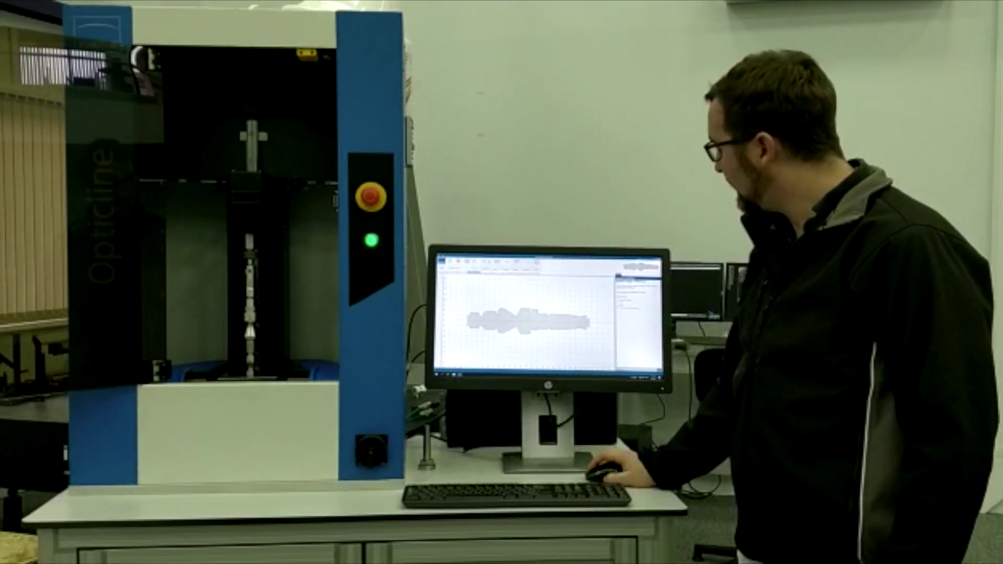
pyautogui.click(600, 471)
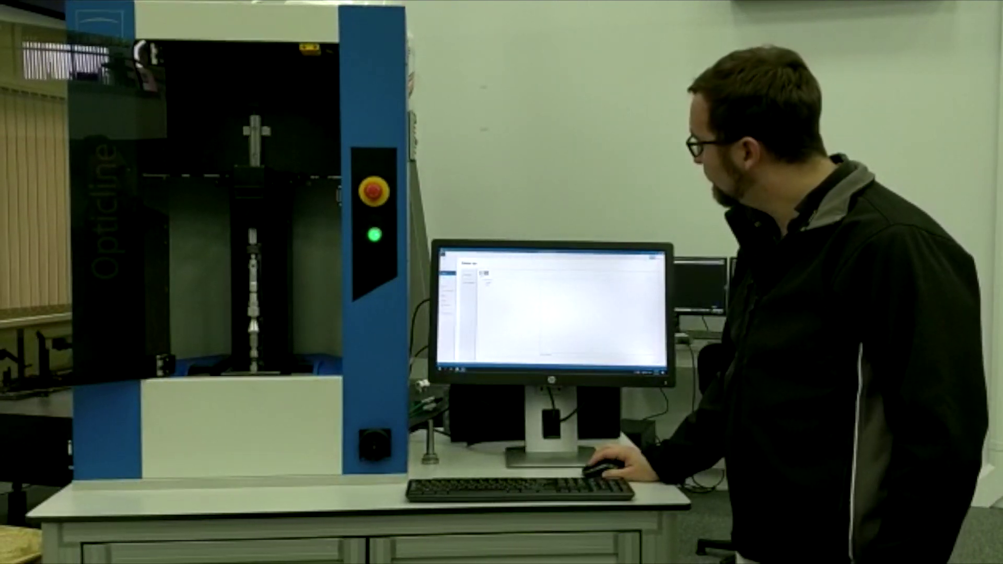
pyautogui.click(600, 469)
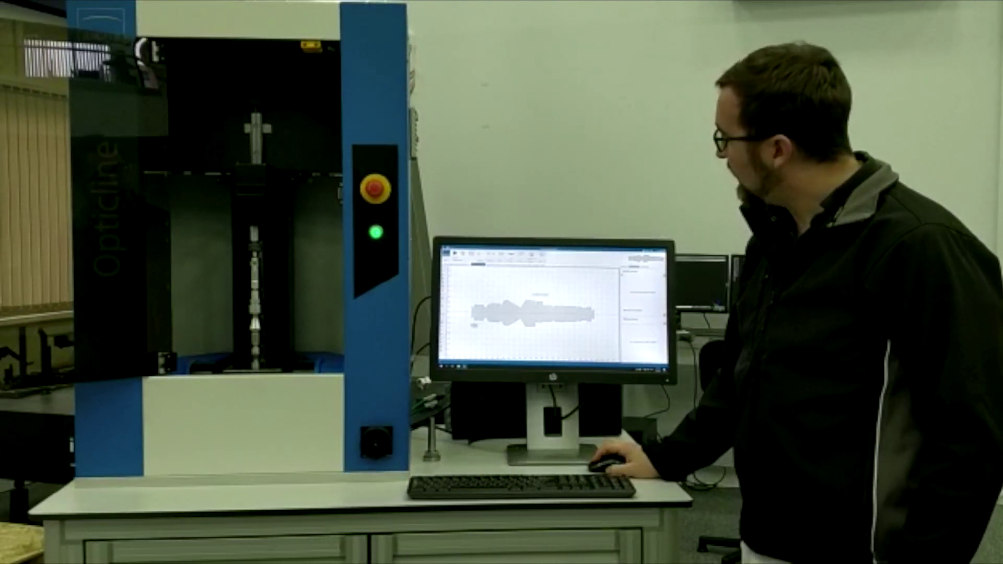